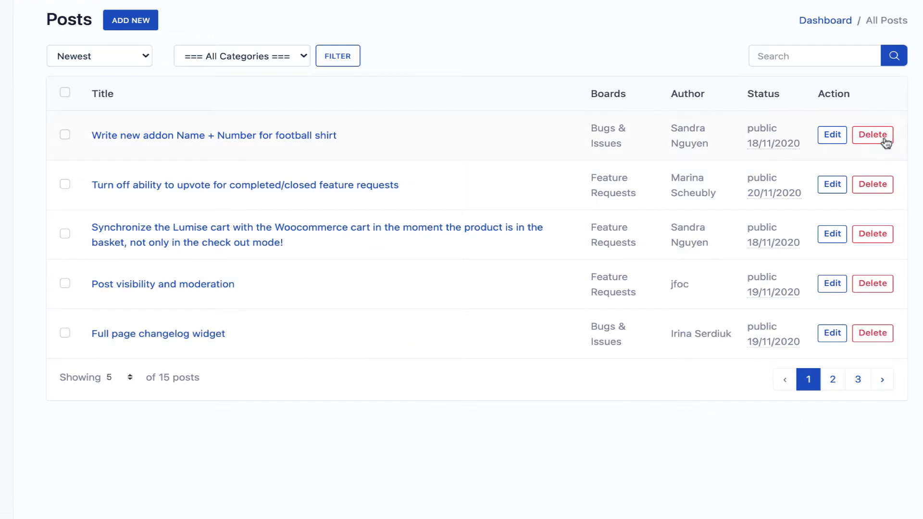
# - Start deleting the post "Write new addon Name + Number for football shirt" and cancel the deletion
pyautogui.click(868, 134)
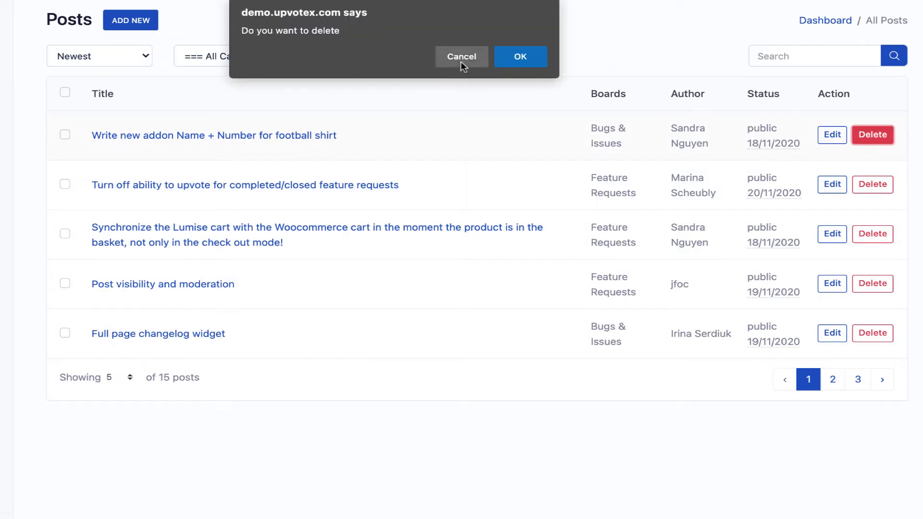
pyautogui.click(460, 56)
# - Choose Bugs & Issues as the posts category and sort the posts list by Oldest
pyautogui.click(262, 56)
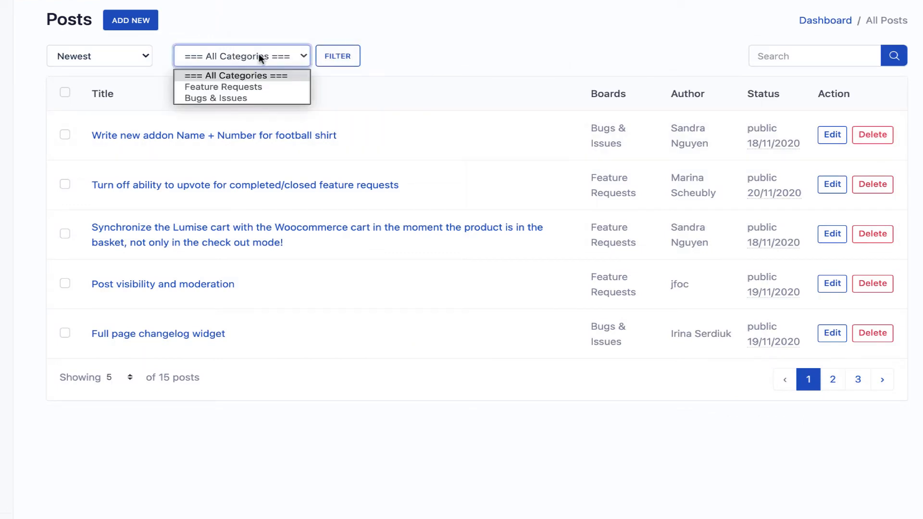
pyautogui.click(226, 98)
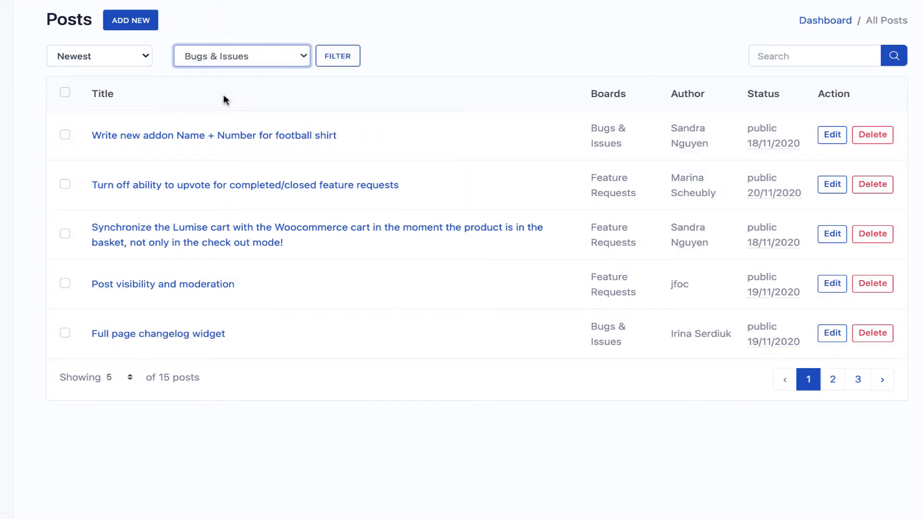
pyautogui.click(115, 60)
pyautogui.click(95, 95)
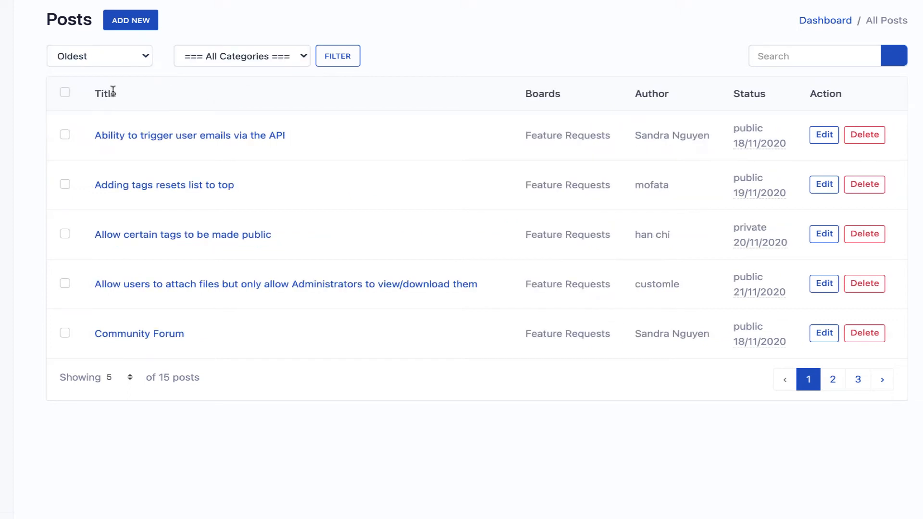
# - Search the posts list for "a"
pyautogui.click(861, 54)
pyautogui.write('a')
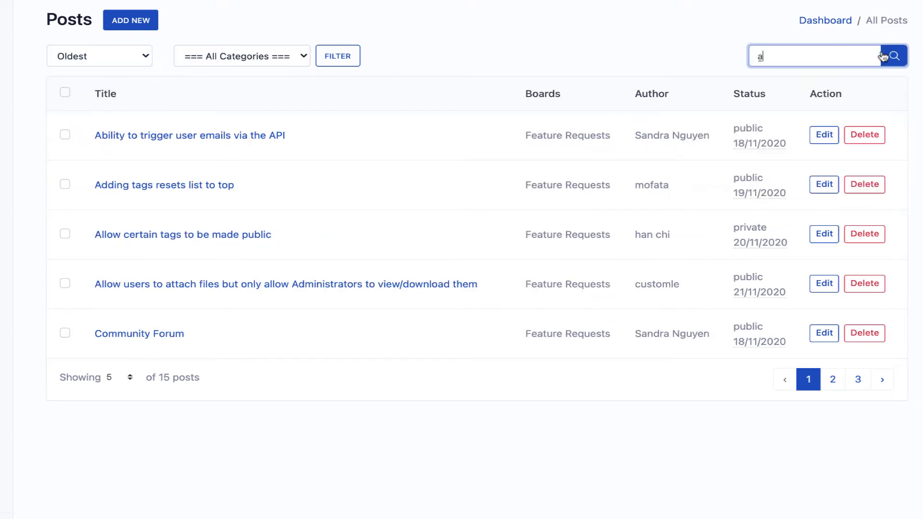
pyautogui.press('Tab')
pyautogui.press('Return')
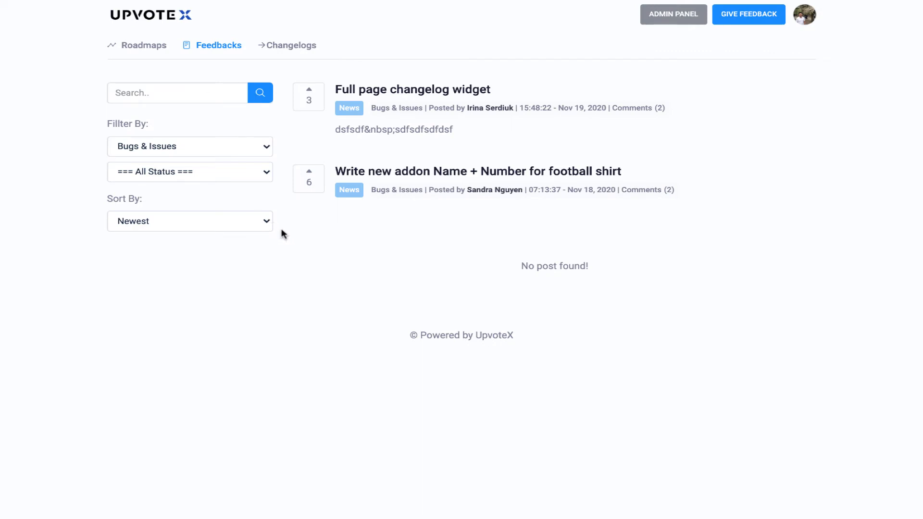
# - Set the displayed status of the post "Write new addon Name + Number for football shirt" to Planned and save it
pyautogui.click(423, 174)
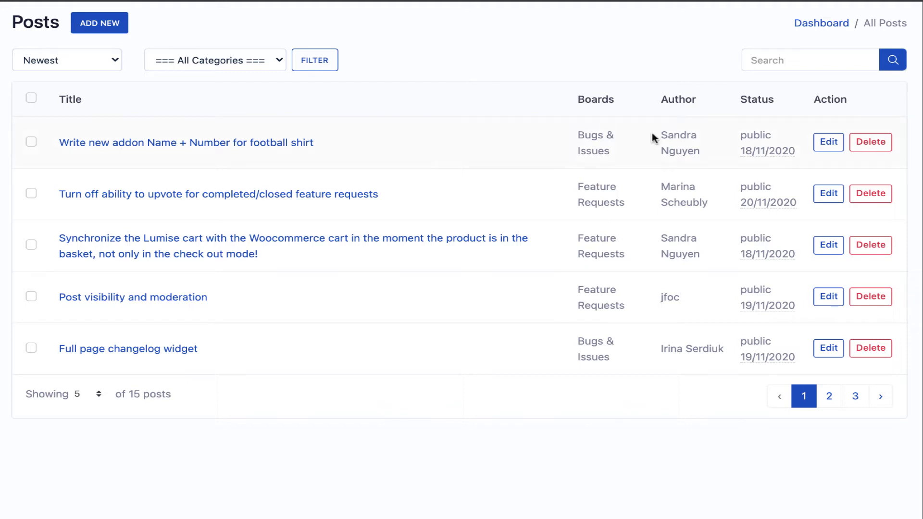
pyautogui.click(833, 149)
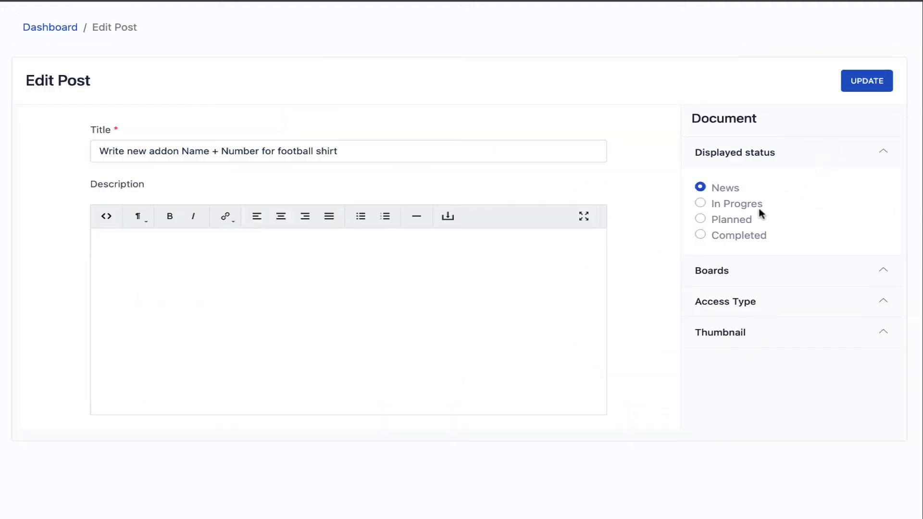
pyautogui.click(734, 219)
pyautogui.click(875, 86)
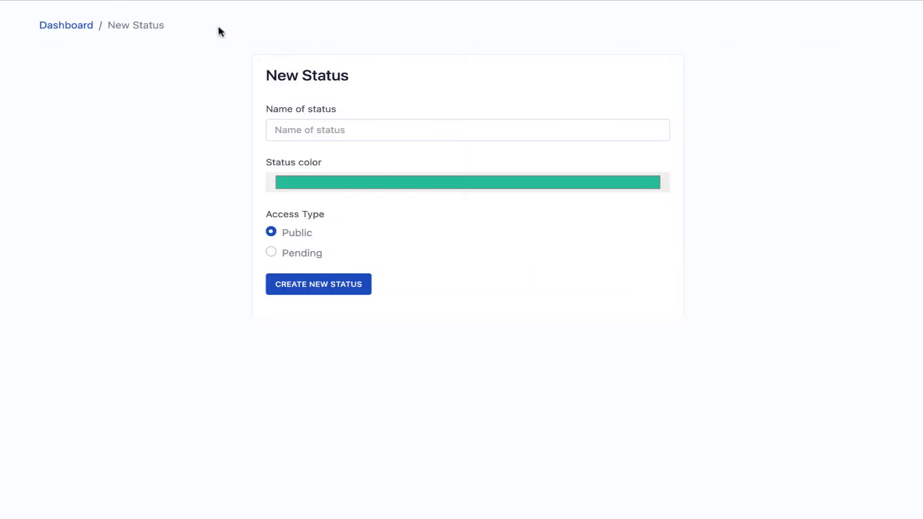
# - Create a public status named "Under Review" with an orange-brown color of RGB 186, 85, 18
pyautogui.click(337, 137)
pyautogui.write('Under Review')
pyautogui.click(418, 189)
pyautogui.click(406, 291)
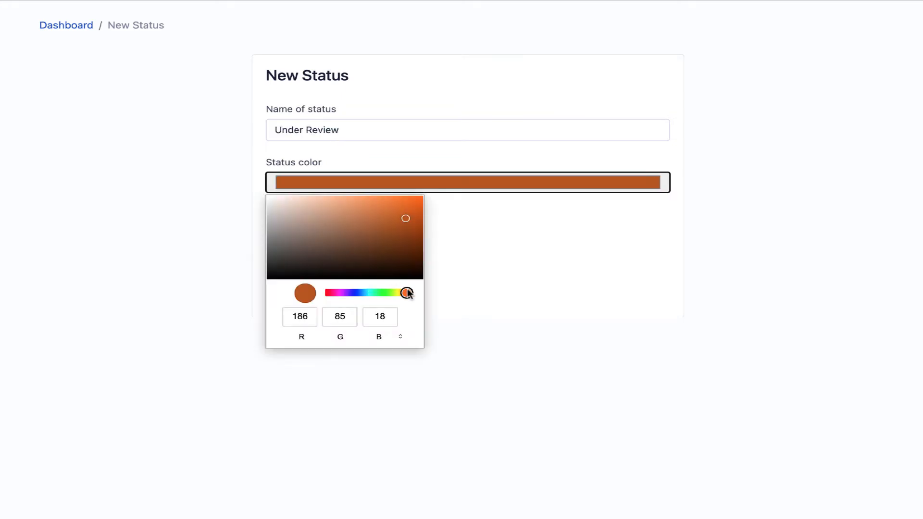
pyautogui.click(477, 257)
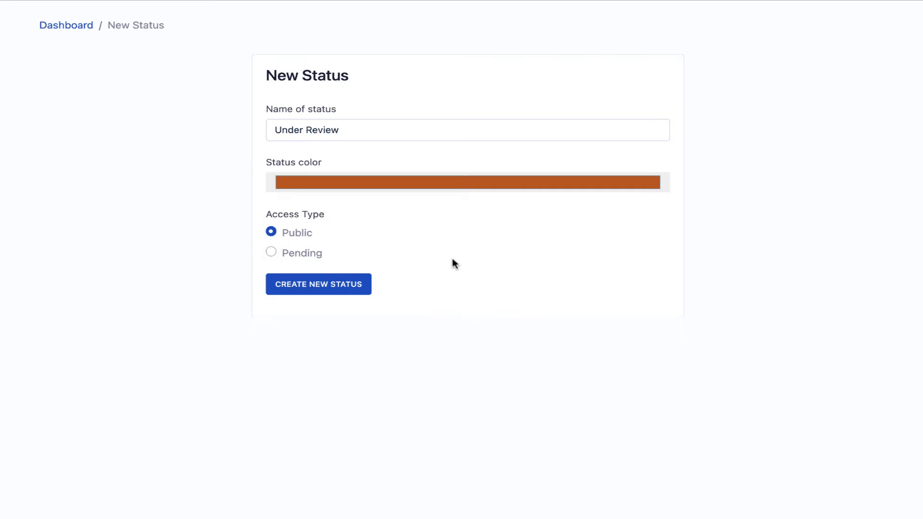
pyautogui.click(347, 296)
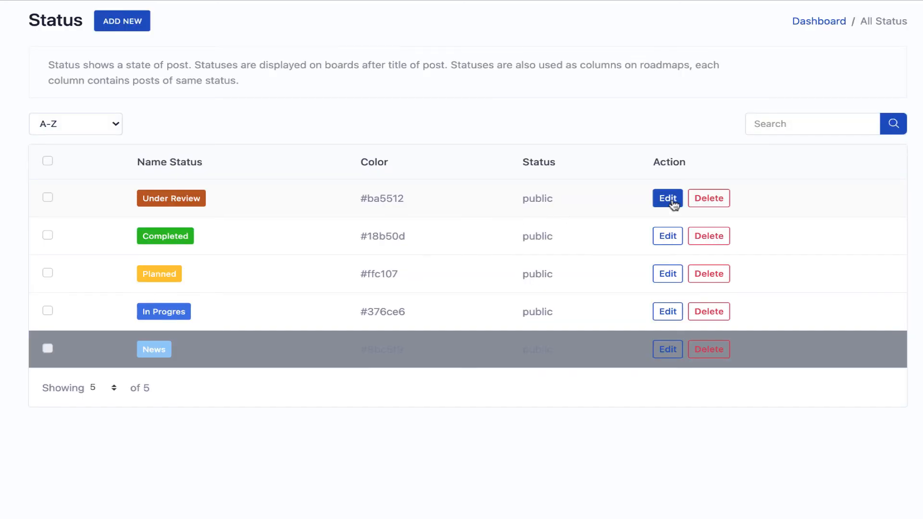
# - Open the Under Review status for editing and view its color setting
pyautogui.click(668, 199)
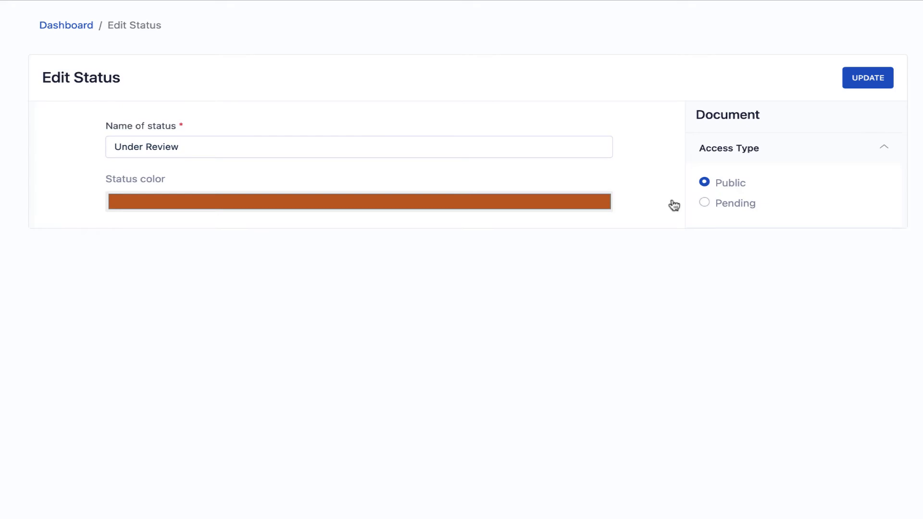
pyautogui.click(599, 201)
pyautogui.click(648, 184)
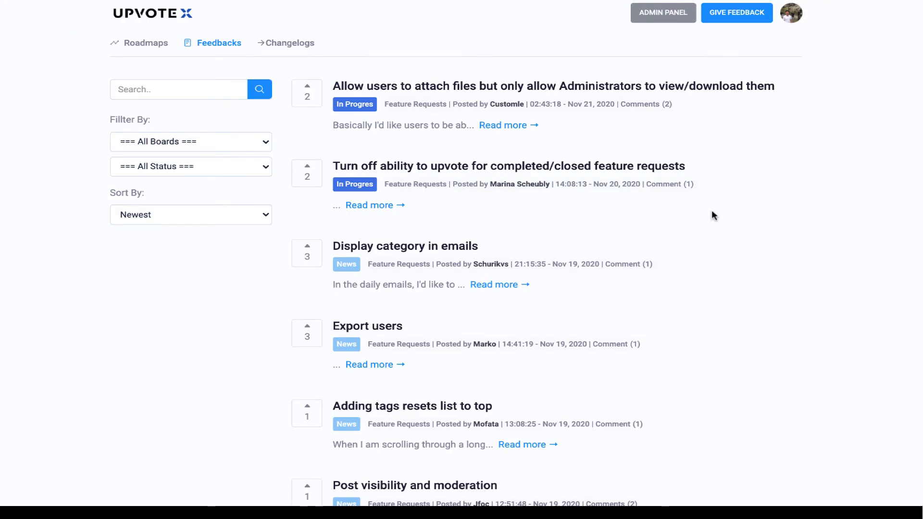
# - Filter the public feedback list by the Feature Requests board and switch the filter to Bugs & Issues
pyautogui.click(188, 142)
pyautogui.click(184, 172)
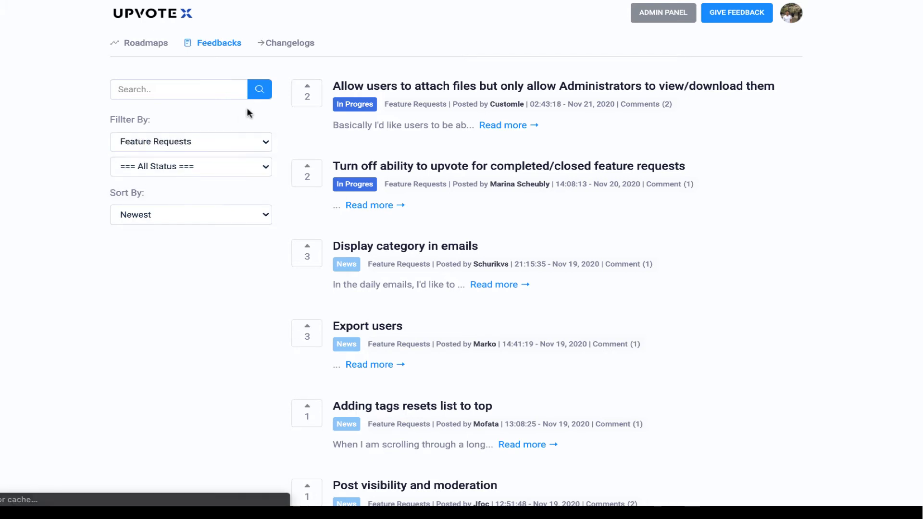
pyautogui.click(230, 141)
pyautogui.click(203, 182)
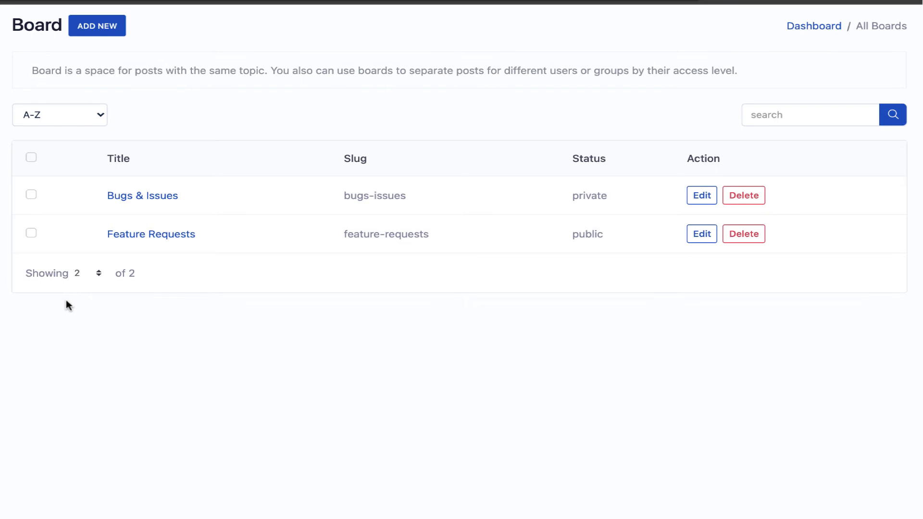
# - Open the Give Feedback form and try Feature Requests and Bugs & Issues as the feedback board
pyautogui.click(767, 11)
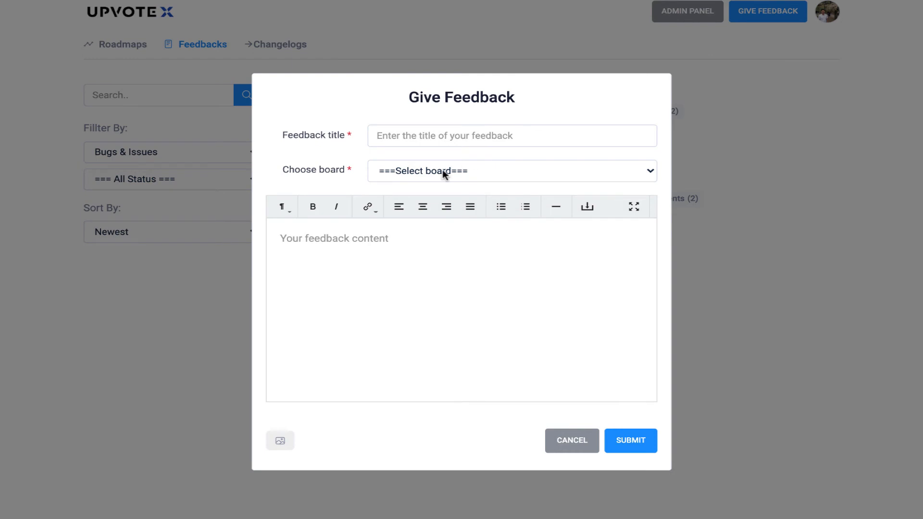
pyautogui.click(440, 174)
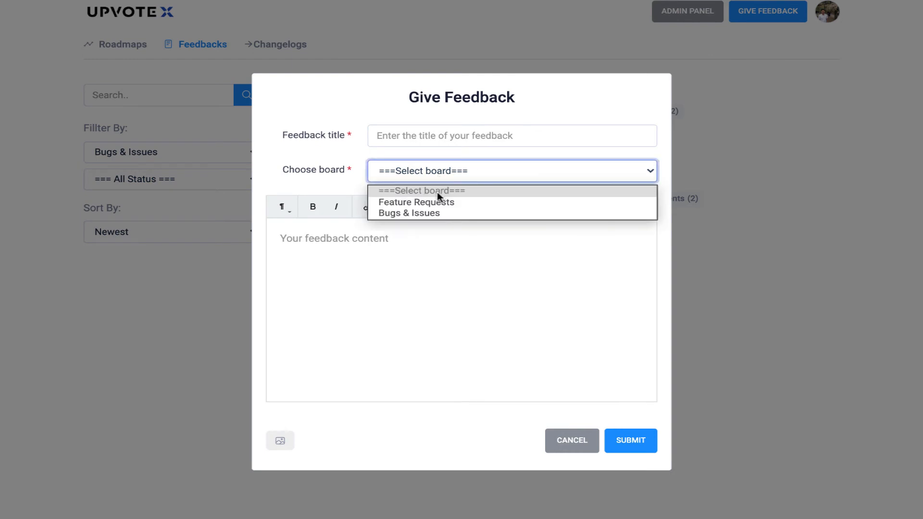
pyautogui.click(443, 202)
pyautogui.click(451, 174)
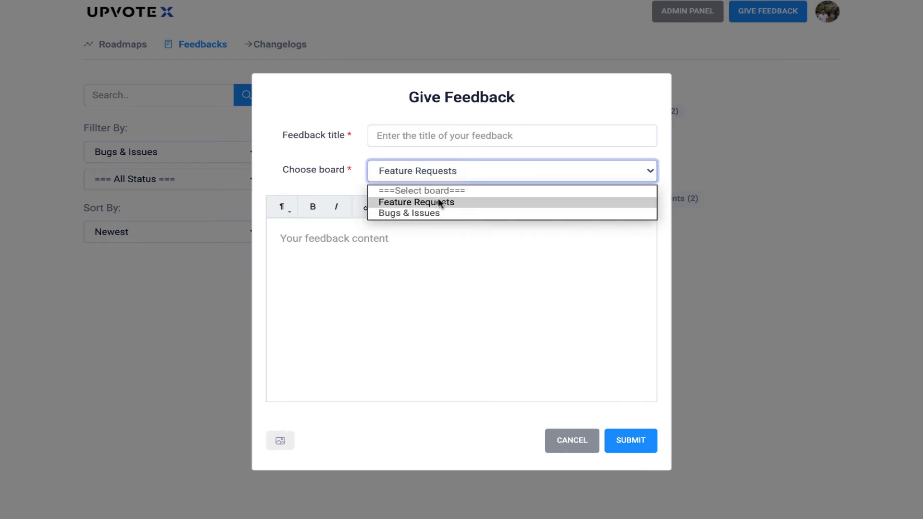
pyautogui.click(428, 212)
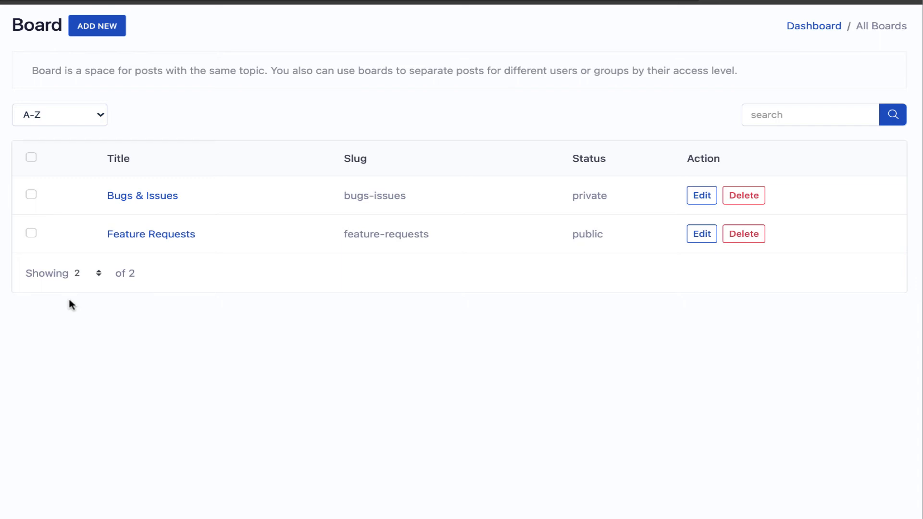
# - Open the form for adding a new board from the list of all boards
pyautogui.click(95, 32)
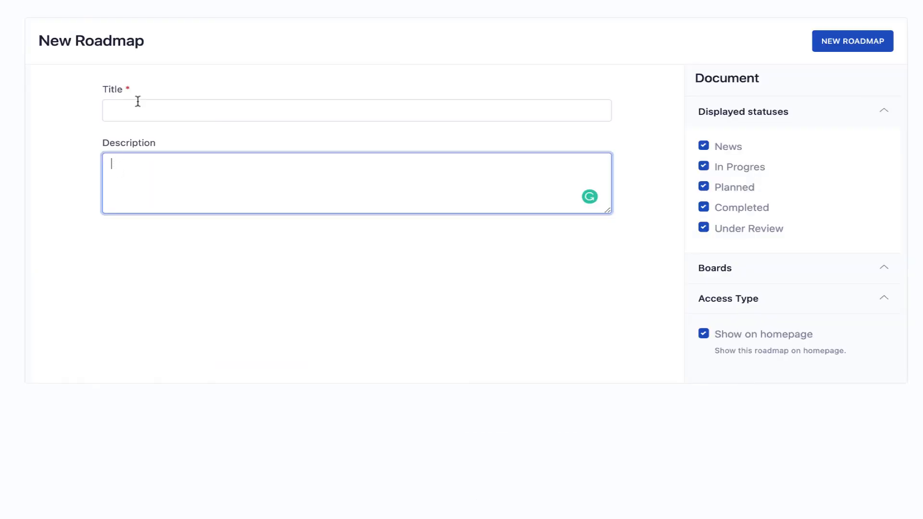
# - Title the new roadmap "New Update" and describe it as "Features request for the new update."
pyautogui.click(137, 101)
pyautogui.write('New Update')
pyautogui.press('Tab')
pyautogui.write('Features request for the new update.')
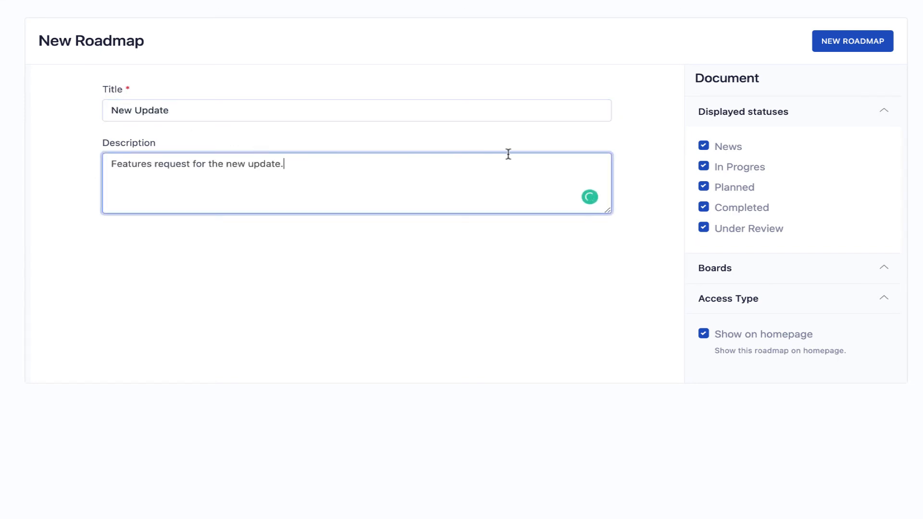
# - Exclude Under Review from the new roadmap's displayed statuses and open its board selection
pyautogui.click(703, 229)
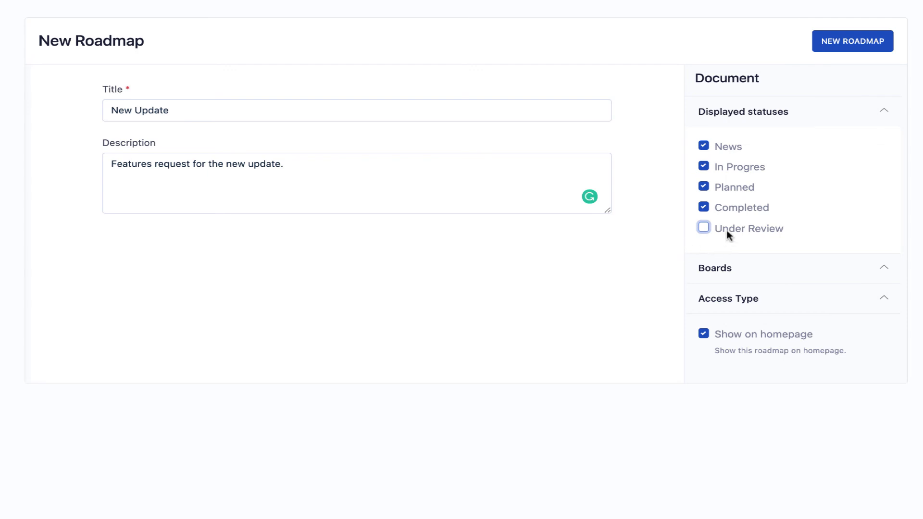
pyautogui.moveTo(736, 207)
pyautogui.mouseDown()
pyautogui.moveTo(735, 147)
pyautogui.moveTo(740, 212)
pyautogui.mouseUp()
pyautogui.moveTo(735, 167); pyautogui.dragTo(730, 138)
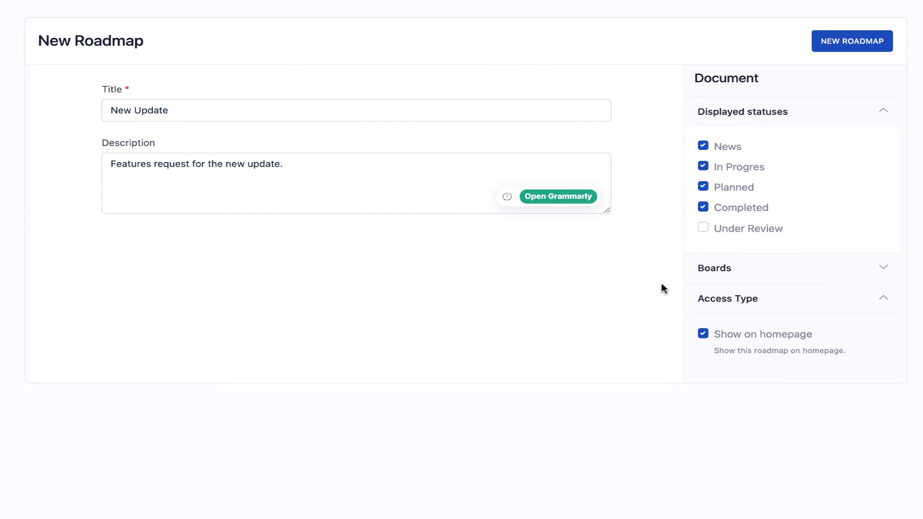
pyautogui.click(730, 271)
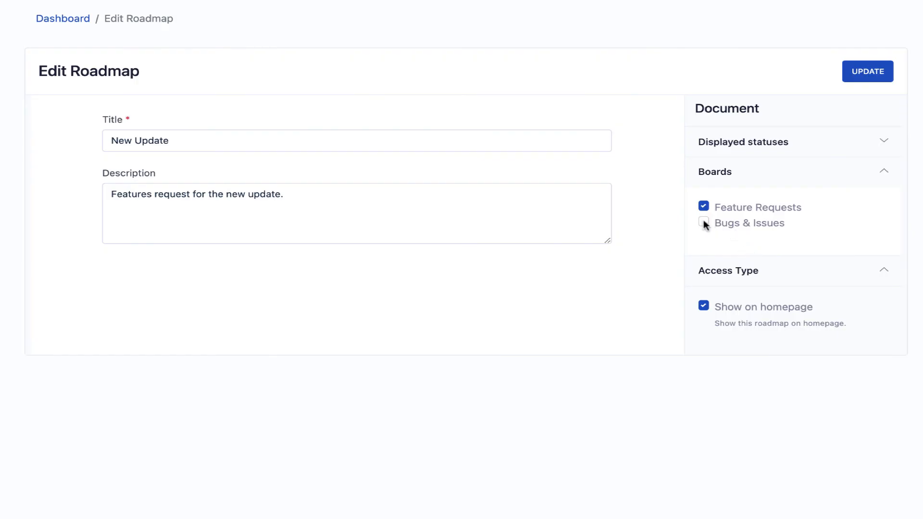
# - Add the Bugs & Issues board to the New Update roadmap, save it, and view the public roadmap
pyautogui.click(703, 222)
pyautogui.click(855, 71)
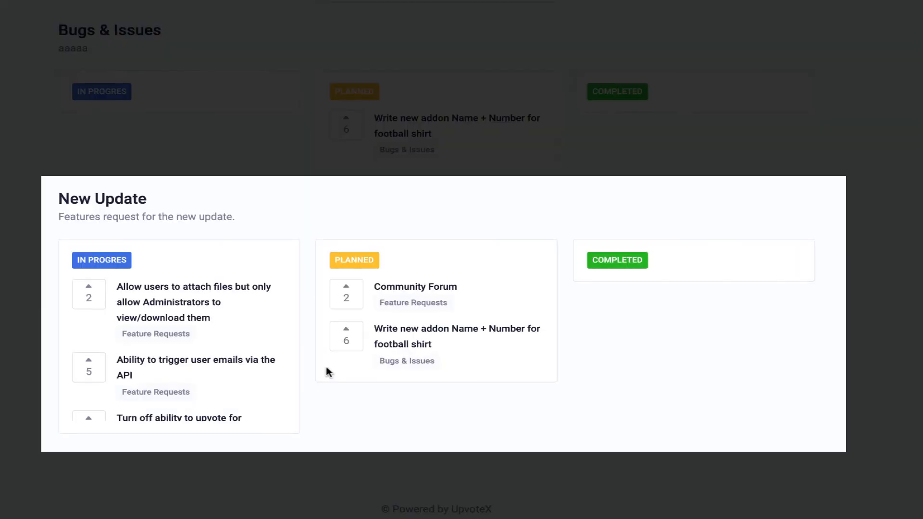
pyautogui.scroll(-1, 214, 366)
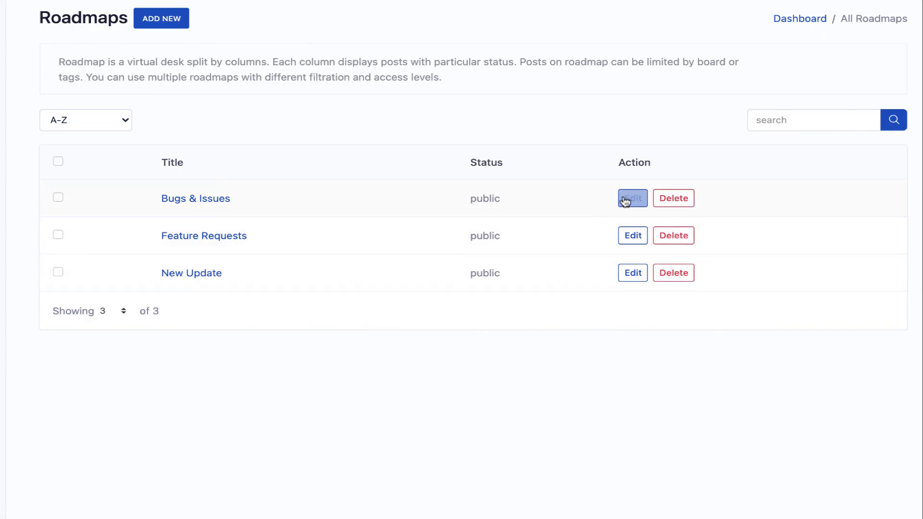
# - Open the Bugs & Issues roadmap for editing and view its boards and access type settings
pyautogui.click(625, 201)
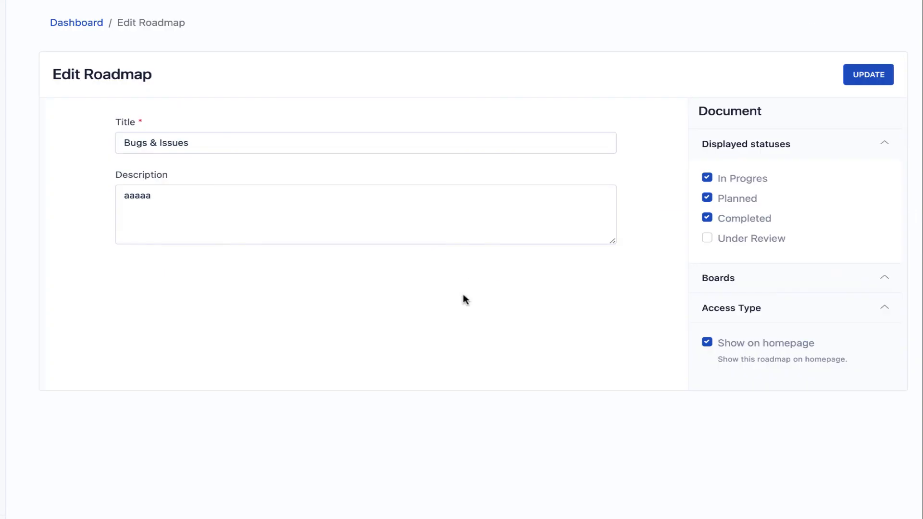
pyautogui.click(726, 278)
pyautogui.click(782, 276)
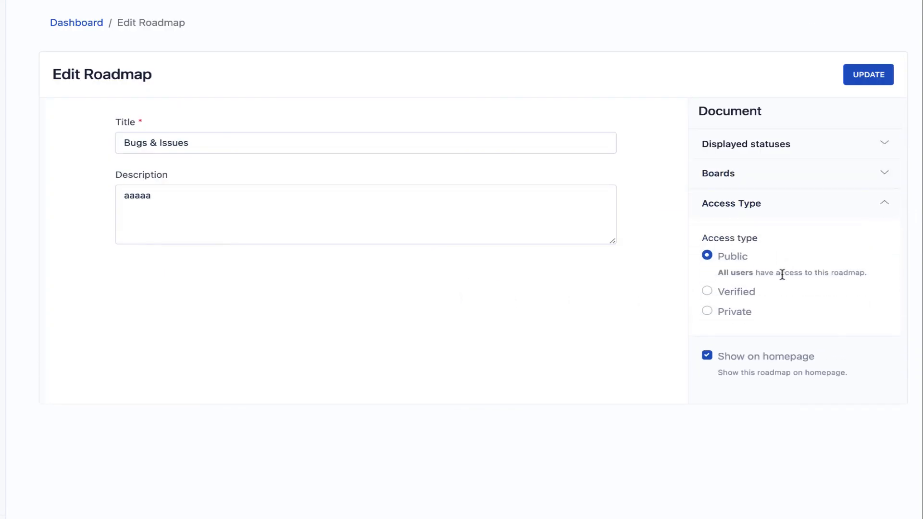